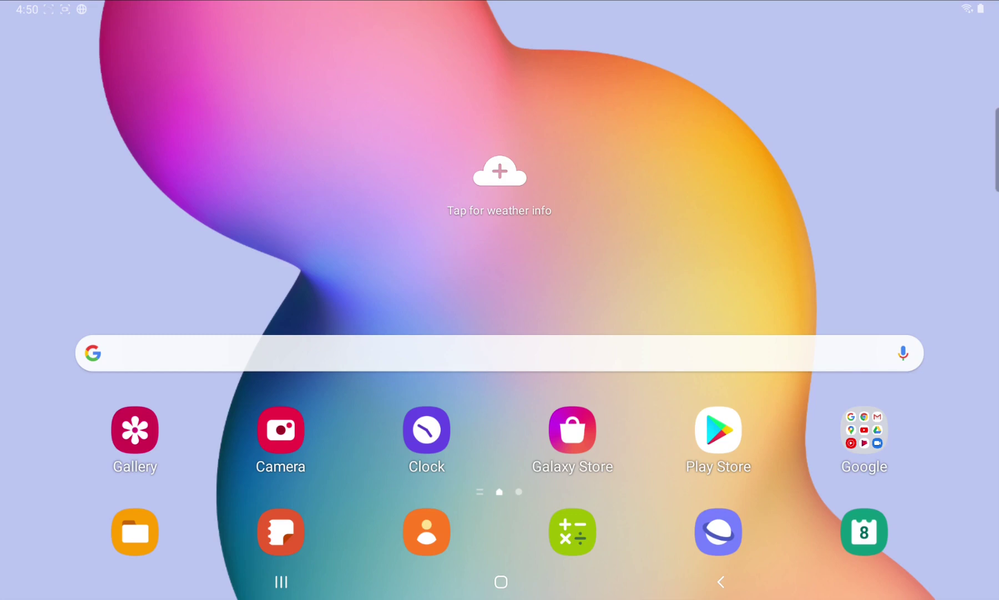
Launch Samsung Internet and focus its address bar for fortnite.com/android.
{"action": "left_click", "coordinate": [718, 531]}
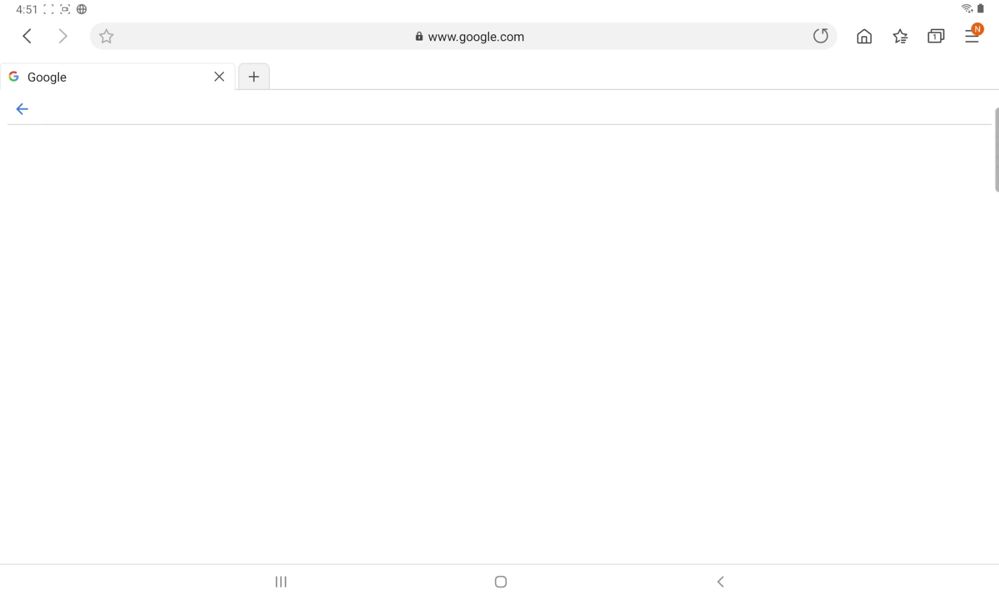
{"action": "left_click", "coordinate": [470, 36]}
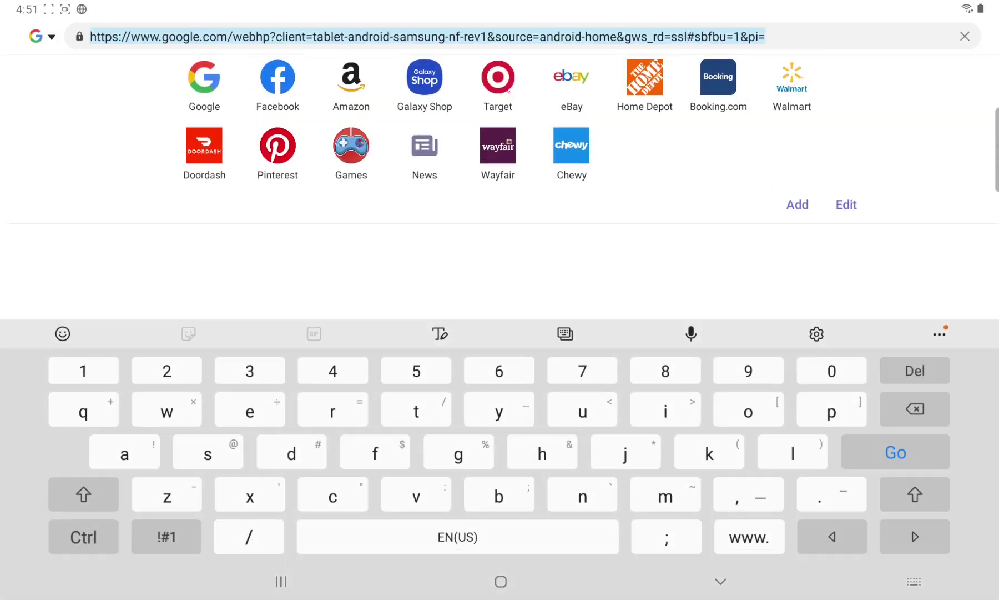
{"action": "type", "text": "fort"}
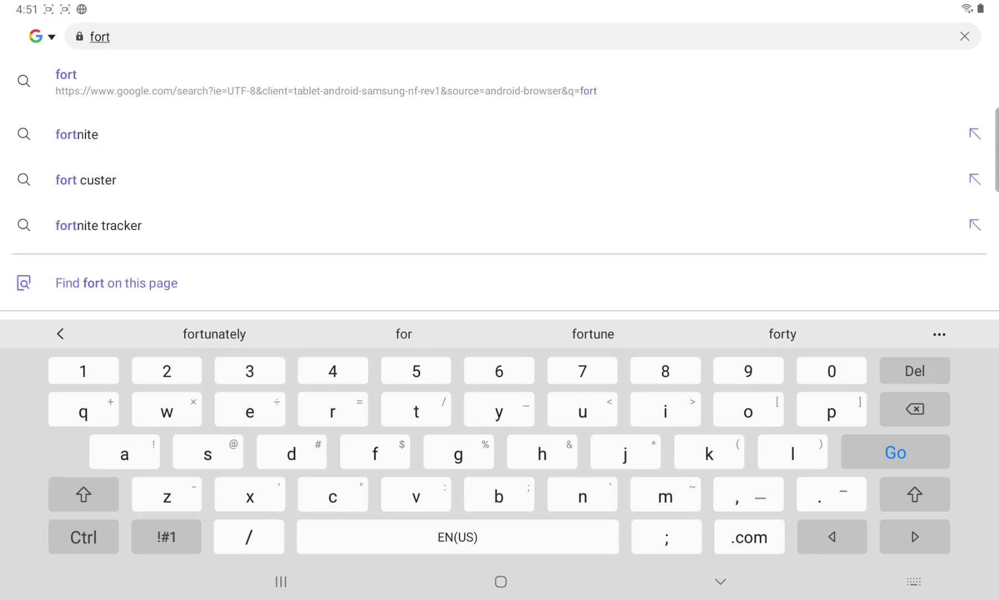
{"action": "type", "text": "nite"}
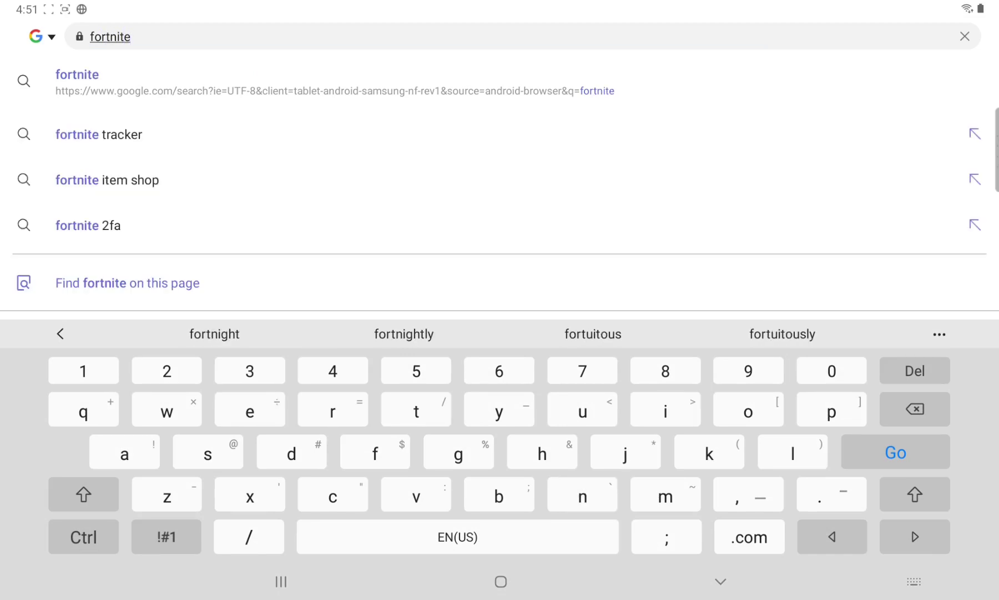
{"action": "type", "text": ".com"}
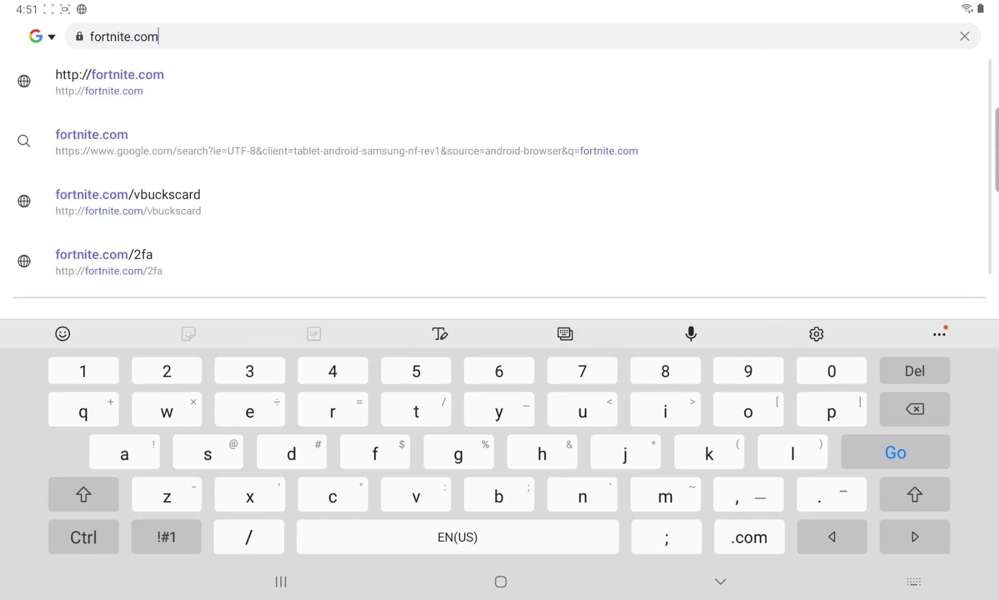
{"action": "type", "text": "/"}
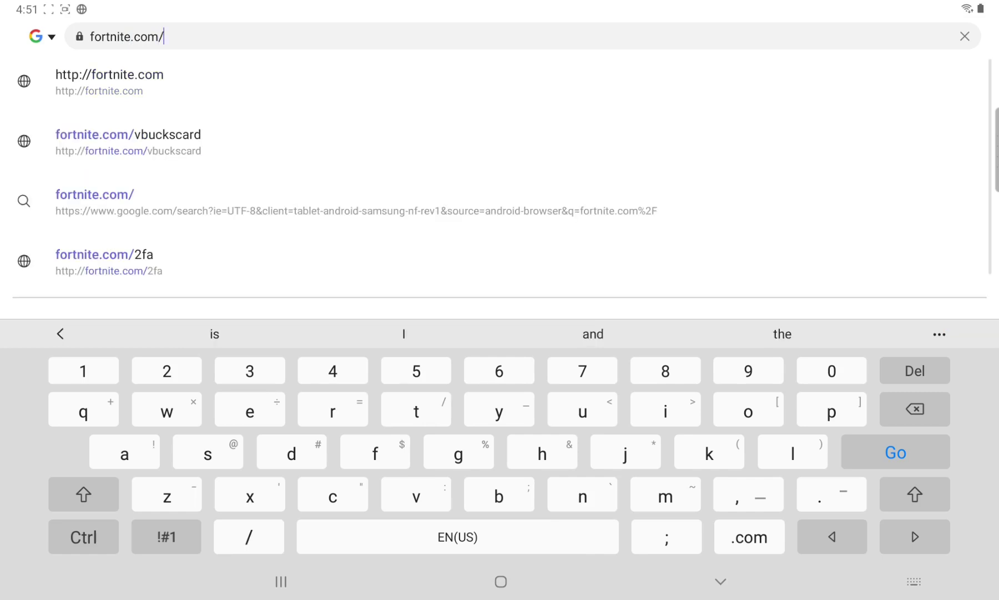
{"action": "type", "text": "andr"}
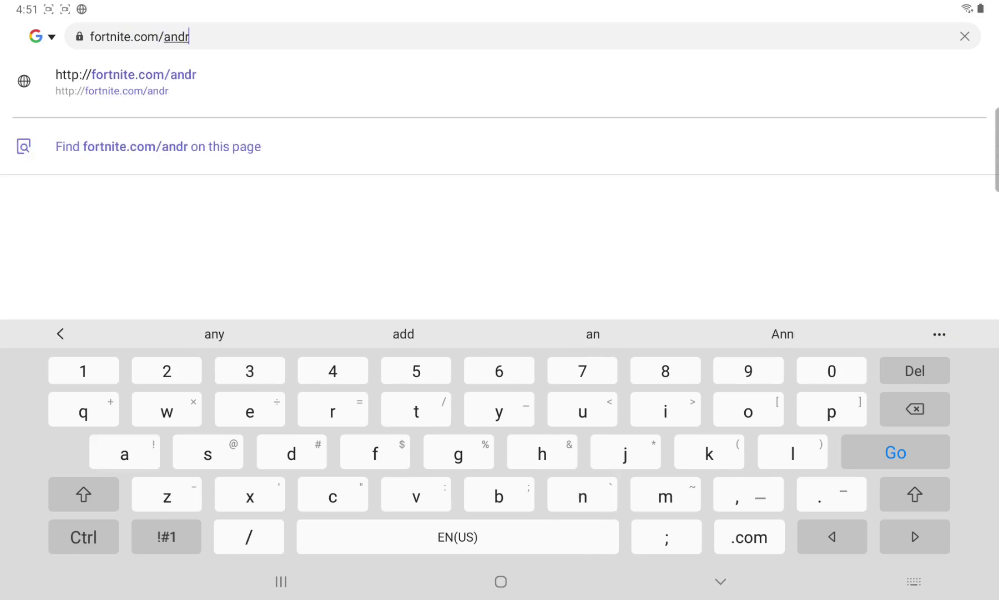
{"action": "type", "text": "oid"}
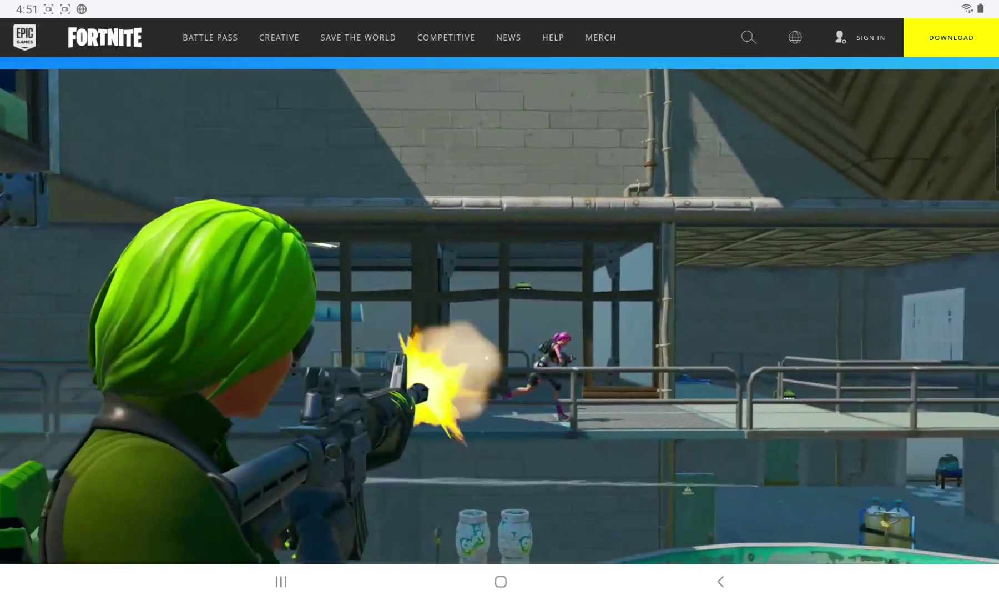
{"action": "scroll", "coordinate": [500, 313], "scroll_direction": "down", "scroll_amount": 5}
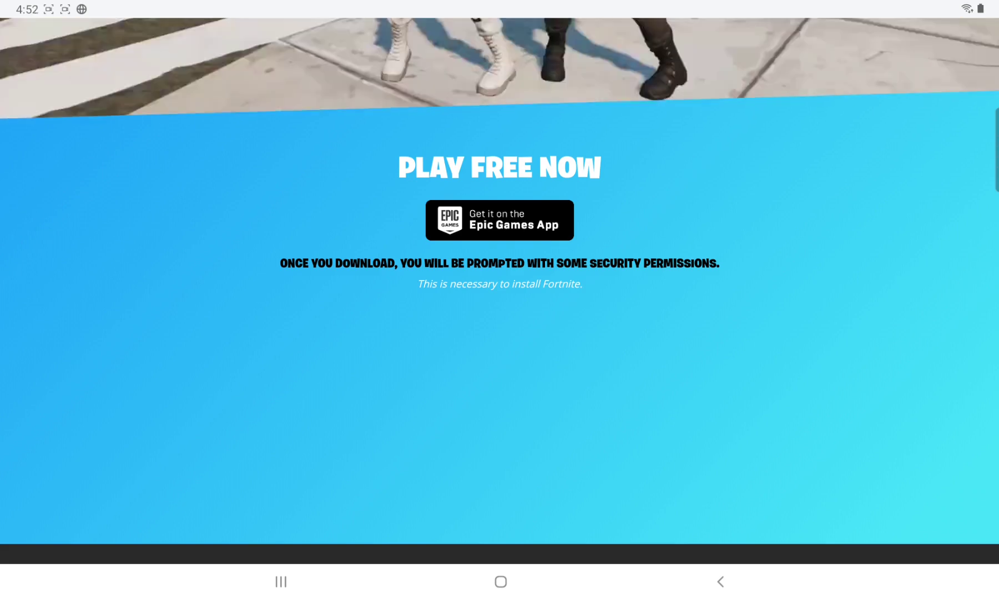
Request the Epic Games app, allow browser downloads, and confirm downloading EpicGamesApp.apk.
{"action": "left_click", "coordinate": [499, 220]}
{"action": "left_click", "coordinate": [499, 484]}
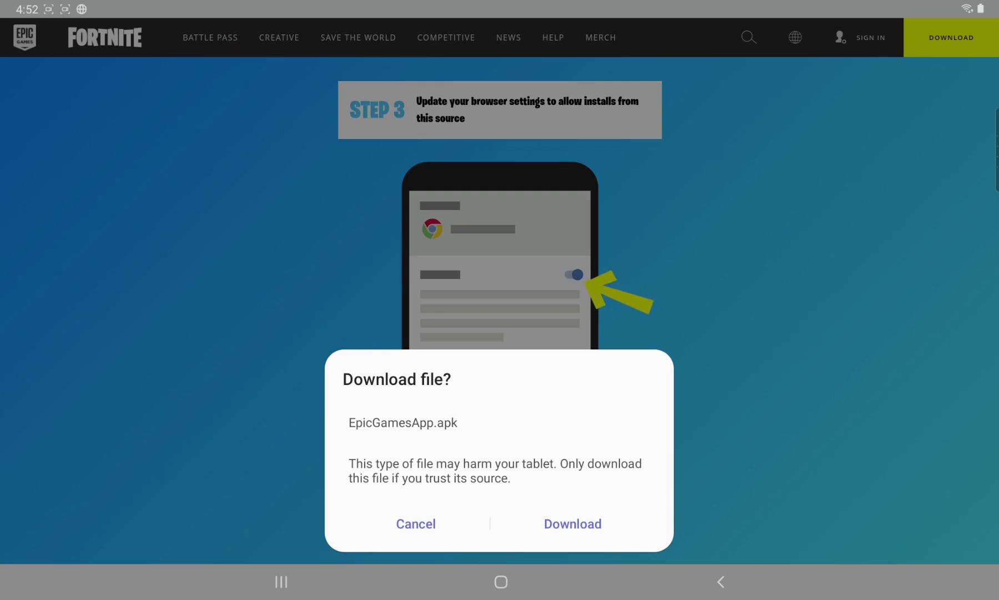
{"action": "left_click", "coordinate": [573, 523]}
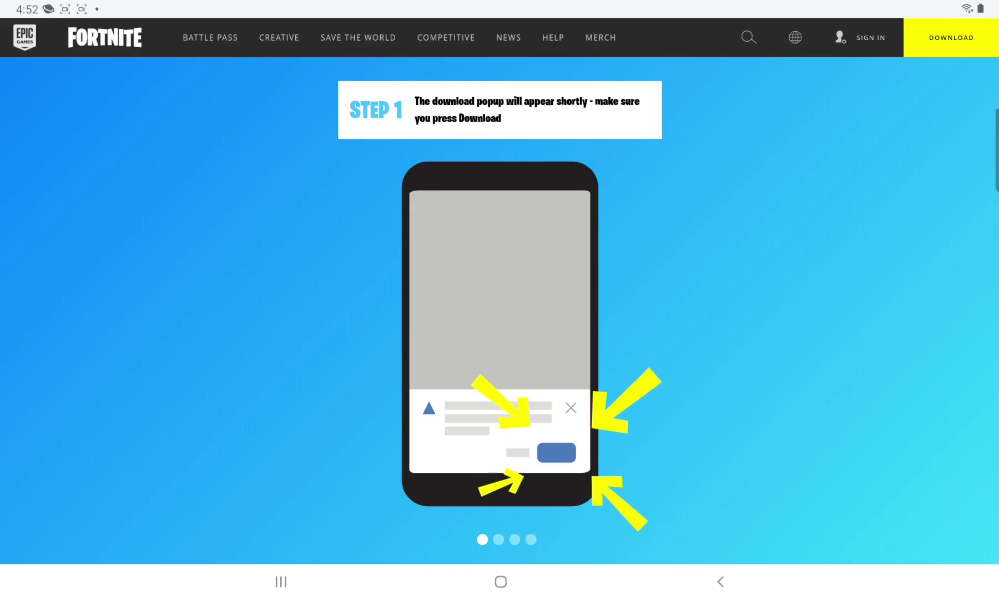
Open EpicGamesApp.apk from its download notification in the notification shade.
{"action": "left_click_drag", "start_coordinate": [624, 4], "coordinate": [625, 312]}
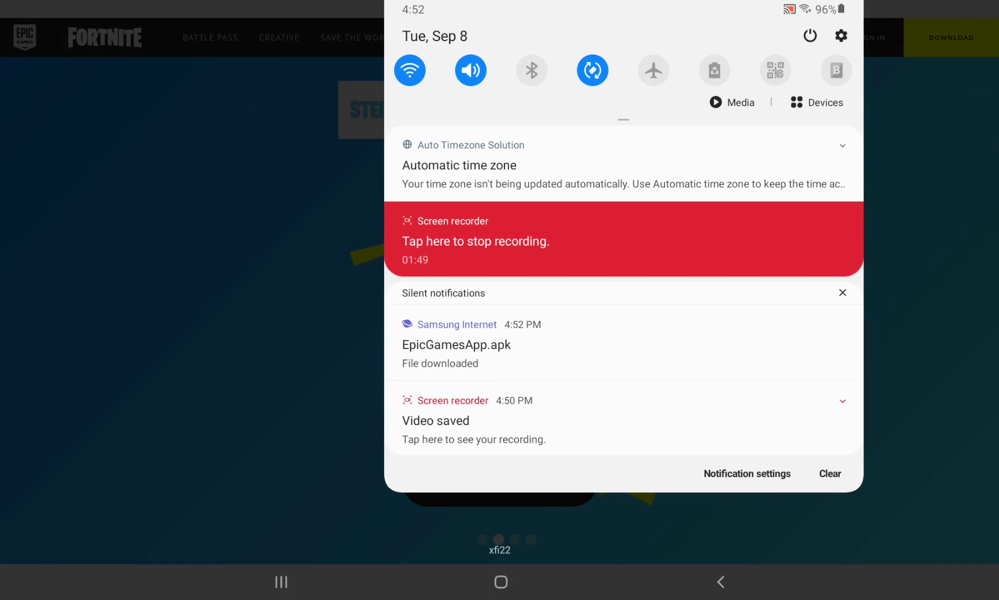
{"action": "left_click", "coordinate": [457, 344]}
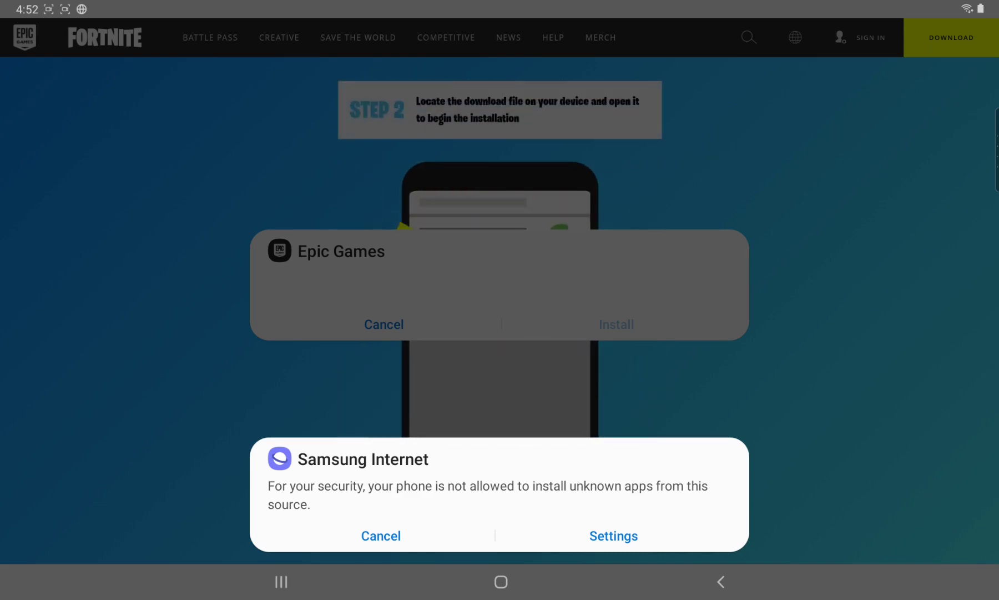
Switch on 'Allow from this source' for Samsung Internet and go back to the installer.
{"action": "left_click", "coordinate": [613, 537]}
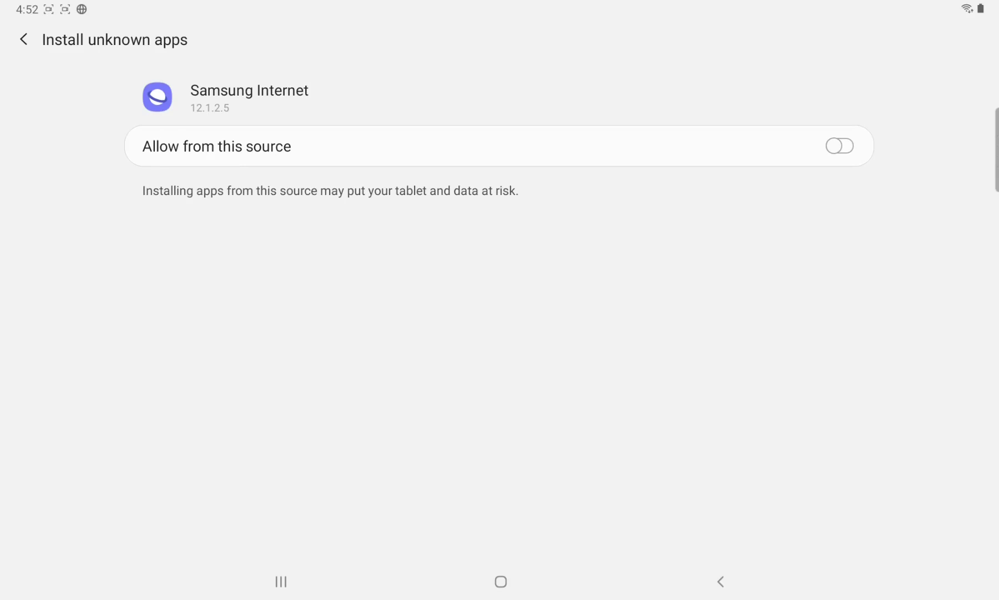
{"action": "left_click", "coordinate": [840, 146]}
{"action": "left_click", "coordinate": [24, 40]}
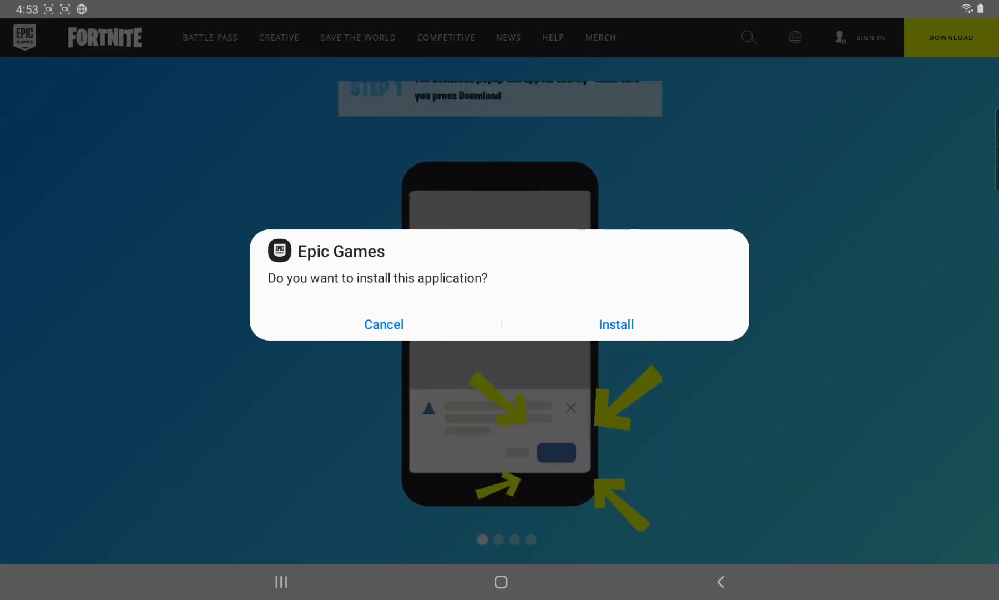
Confirm the Epic Games installation, then return to the home screen.
{"action": "left_click", "coordinate": [616, 324]}
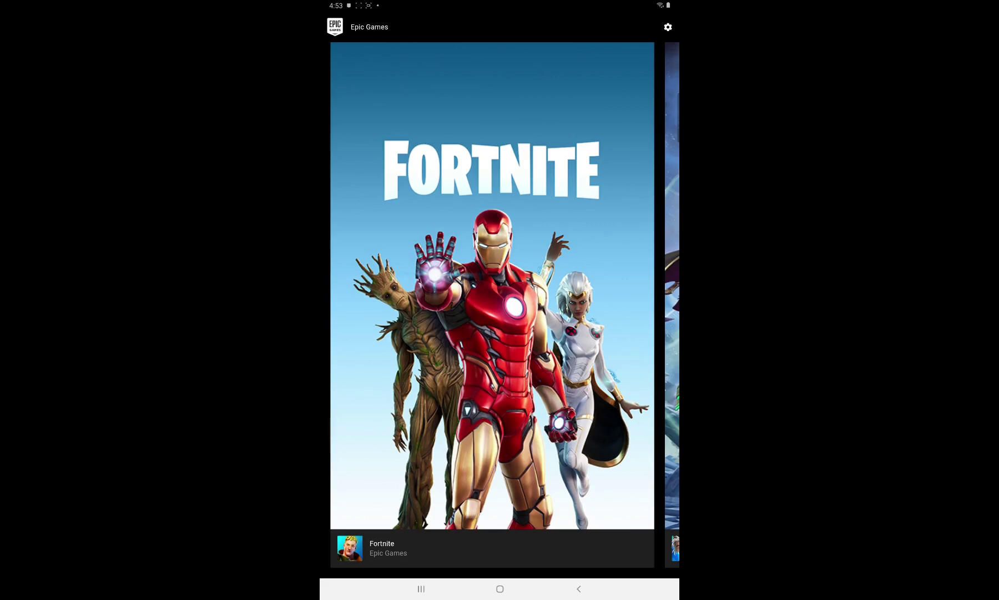
{"action": "left_click", "coordinate": [499, 587]}
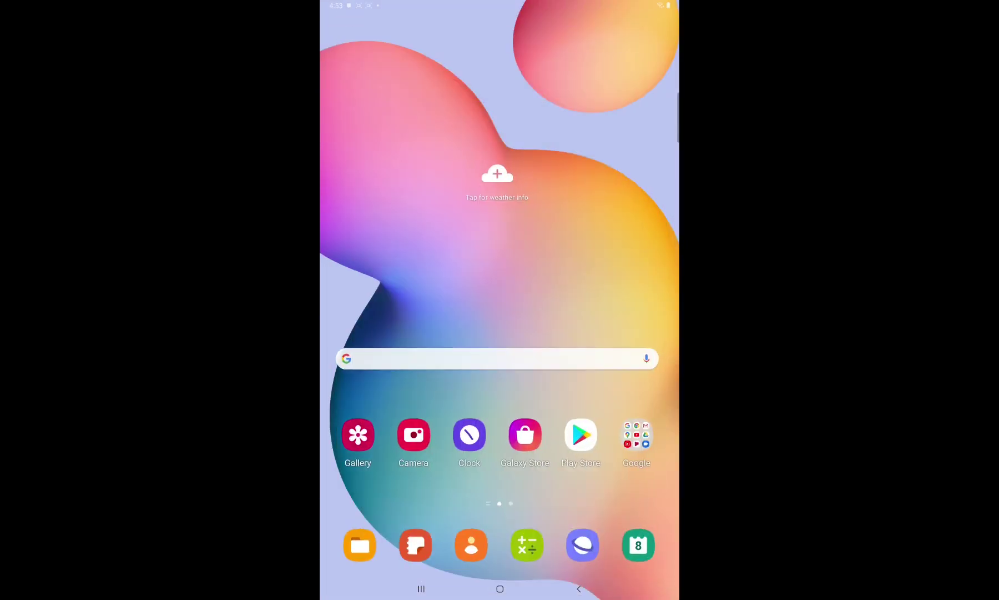
Drag Epic Games from the app drawer onto the home screen and launch it.
{"action": "mouse_move", "coordinate": [609, 296]}
{"action": "left_mouse_down"}
{"action": "mouse_move", "coordinate": [375, 297]}
{"action": "mouse_move", "coordinate": [609, 296]}
{"action": "left_mouse_up"}
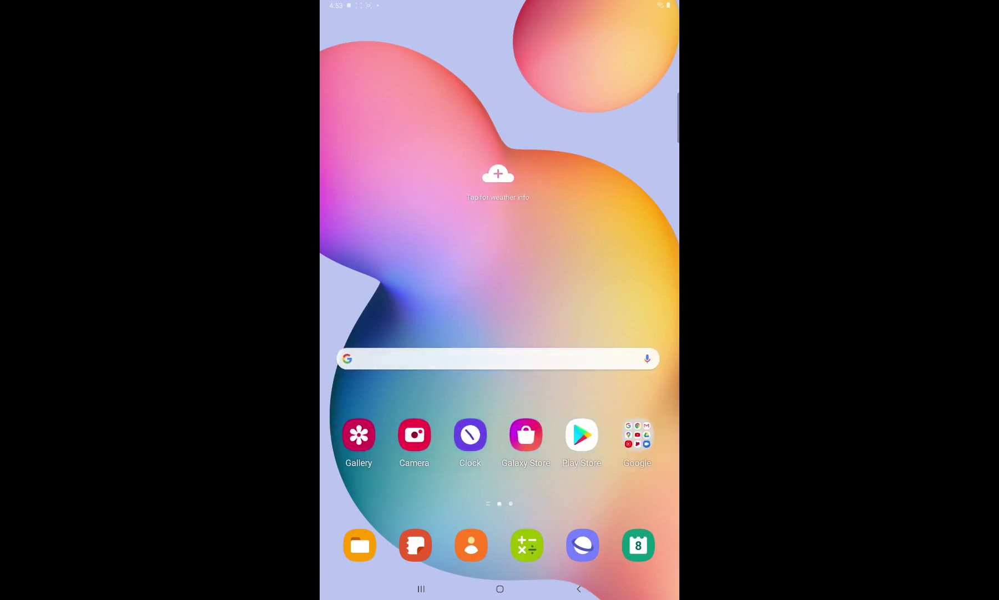
{"action": "left_click_drag", "start_coordinate": [500, 484], "coordinate": [500, 234]}
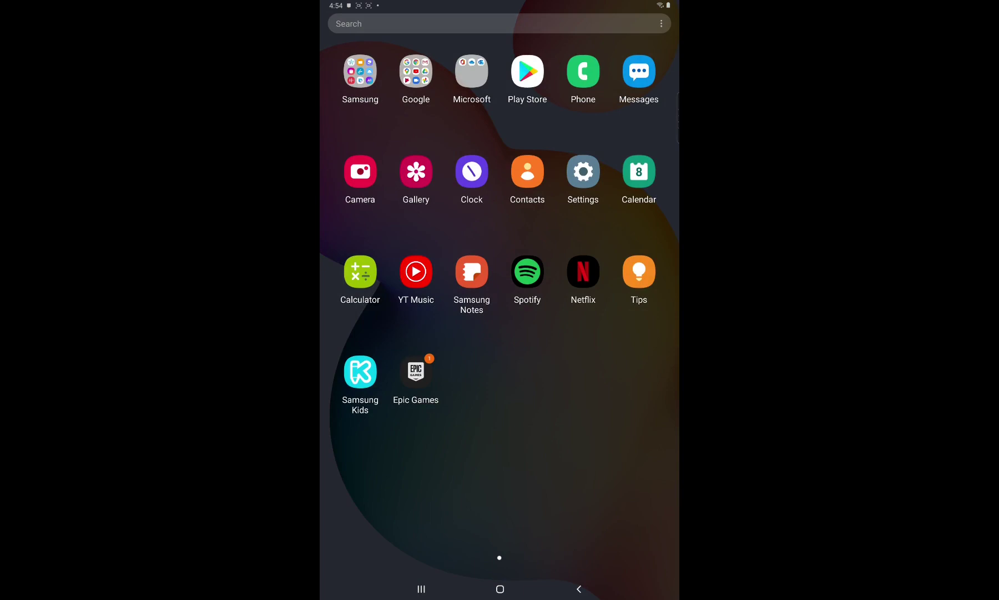
{"action": "mouse_move", "coordinate": [415, 372]}
{"action": "left_mouse_down"}
{"action": "mouse_move", "coordinate": [435, 374]}
{"action": "mouse_move", "coordinate": [535, 20]}
{"action": "mouse_move", "coordinate": [535, 179]}
{"action": "mouse_move", "coordinate": [668, 277]}
{"action": "mouse_move", "coordinate": [604, 273]}
{"action": "mouse_move", "coordinate": [451, 165]}
{"action": "mouse_move", "coordinate": [374, 128]}
{"action": "mouse_move", "coordinate": [360, 73]}
{"action": "left_mouse_up"}
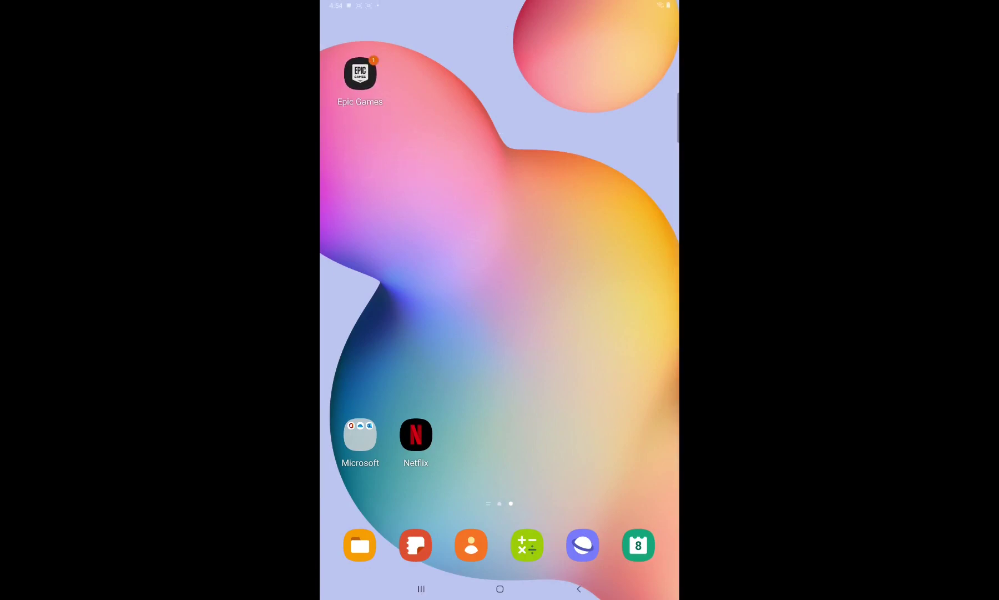
{"action": "left_click", "coordinate": [360, 75]}
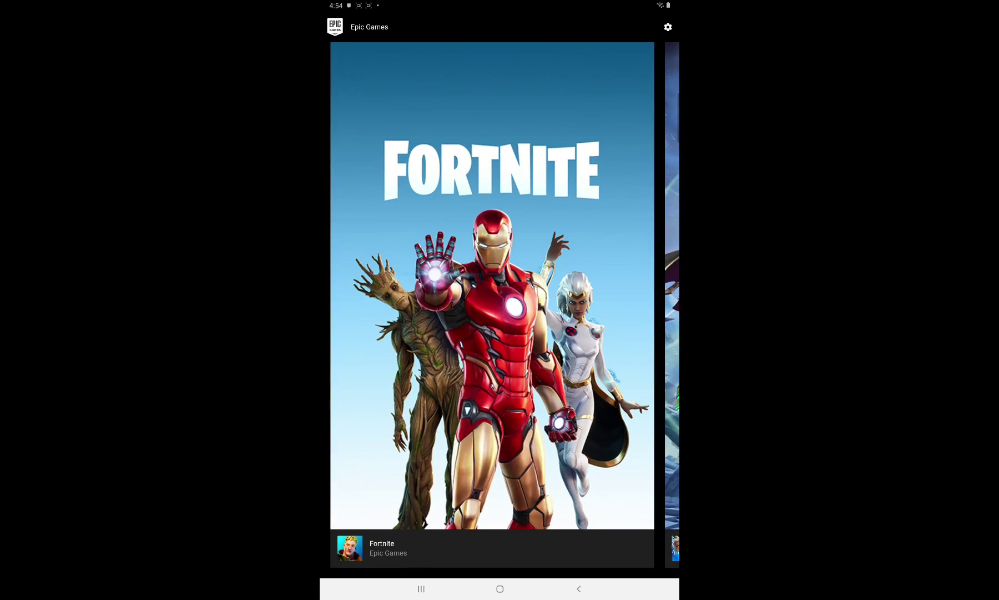
Install Fortnite from its Epic Games details page, then return to the home screen.
{"action": "left_click", "coordinate": [492, 312]}
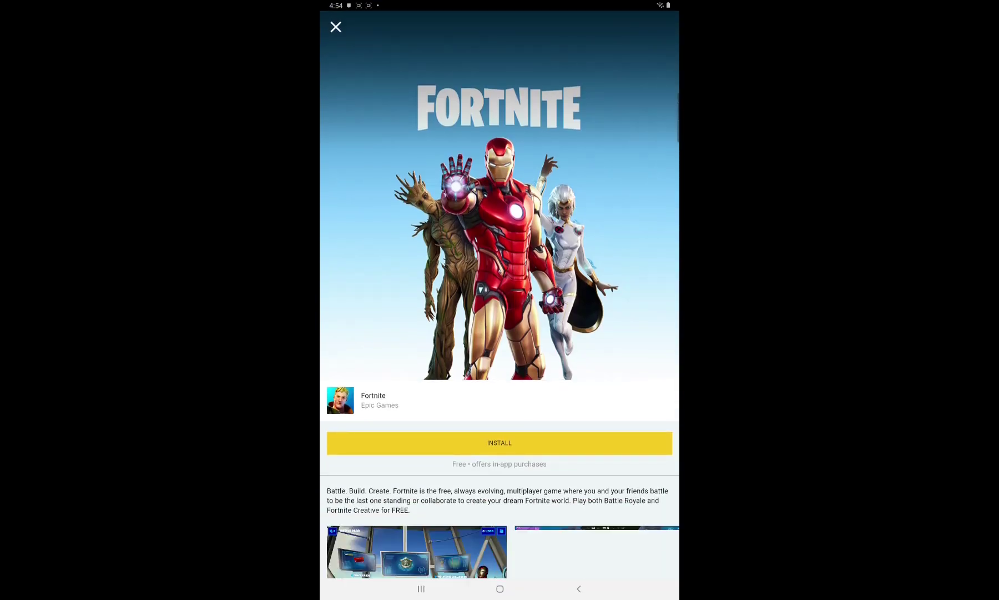
{"action": "left_click", "coordinate": [500, 443]}
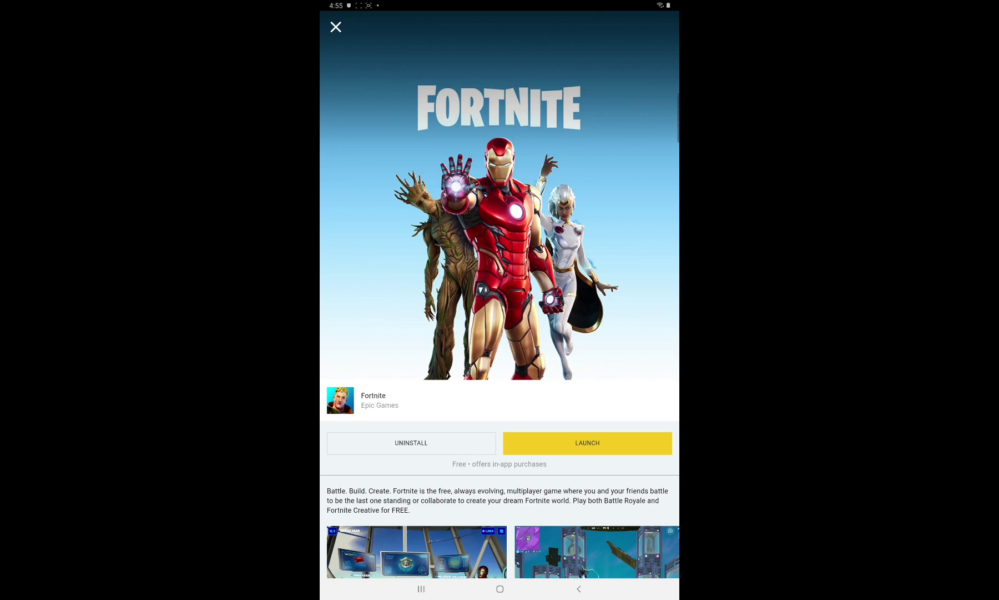
{"action": "left_click", "coordinate": [499, 588]}
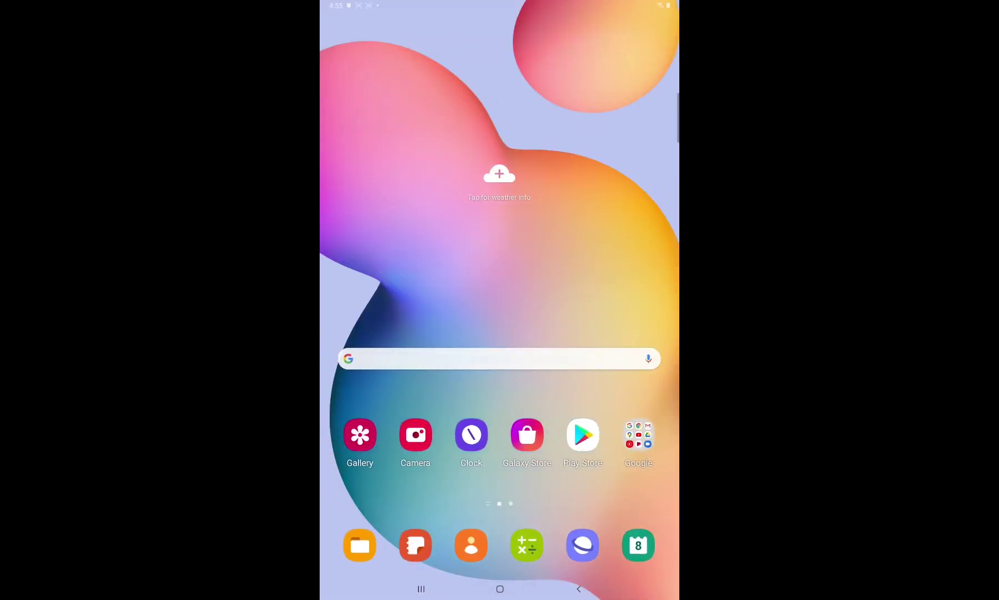
Drag Fortnite from the app drawer to the spot beside Epic Games.
{"action": "left_click_drag", "start_coordinate": [609, 311], "coordinate": [375, 312]}
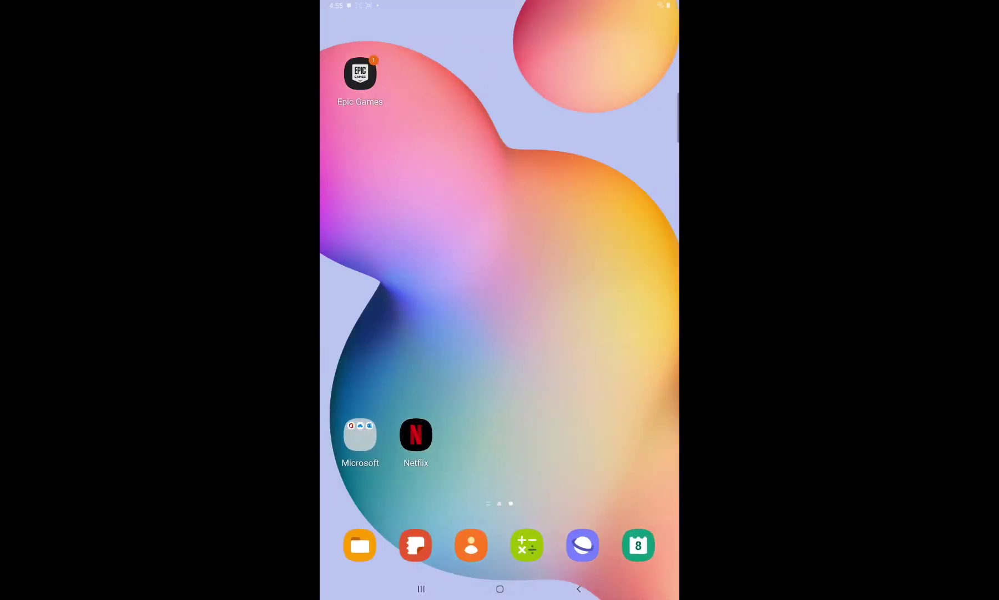
{"action": "left_click_drag", "start_coordinate": [500, 351], "coordinate": [500, 157]}
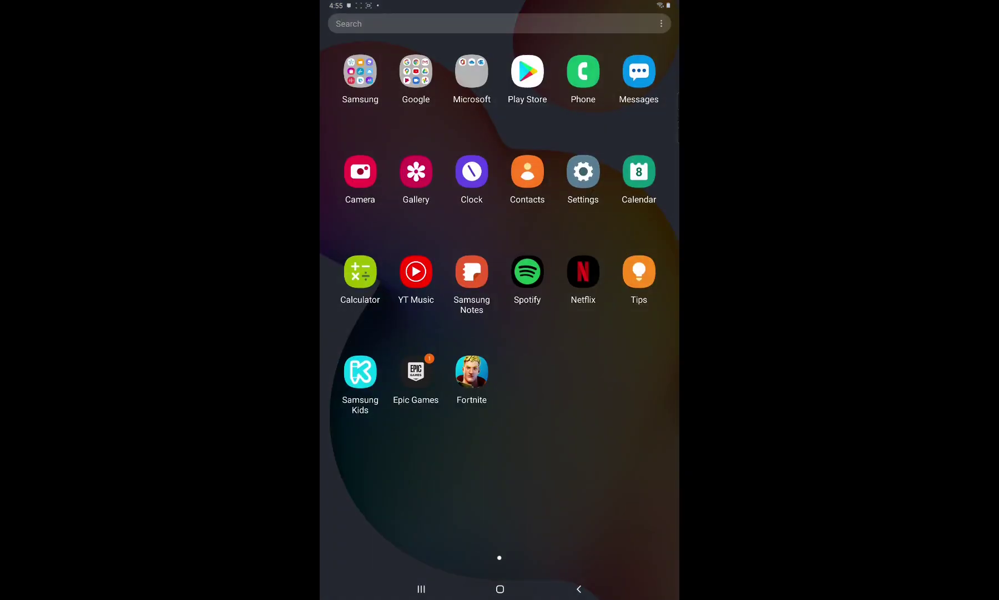
{"action": "left_click_drag", "start_coordinate": [471, 372], "coordinate": [564, 333]}
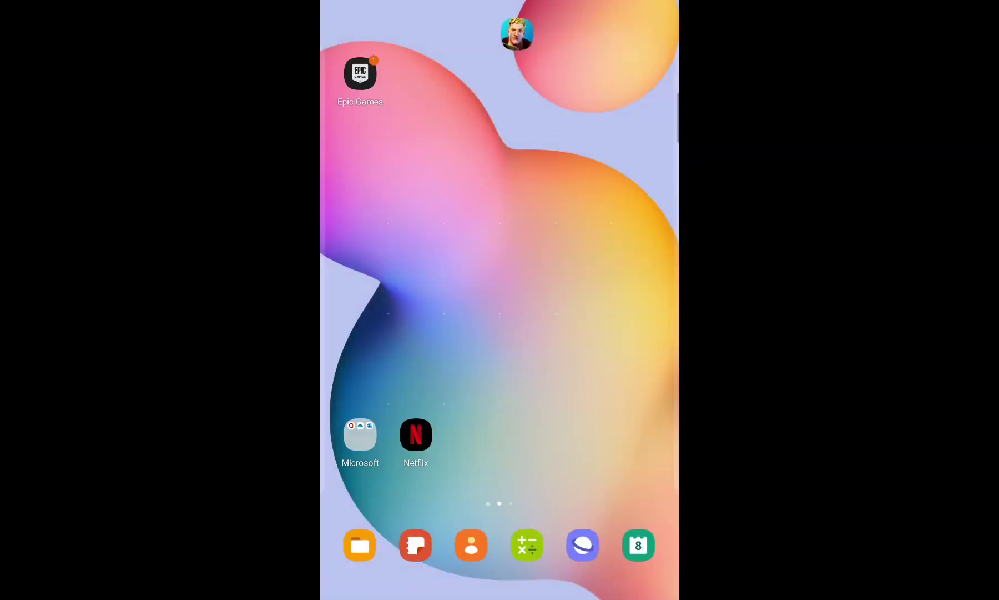
{"action": "mouse_move", "coordinate": [564, 332]}
{"action": "left_mouse_down"}
{"action": "mouse_move", "coordinate": [491, 74]}
{"action": "mouse_move", "coordinate": [415, 75]}
{"action": "left_mouse_up"}
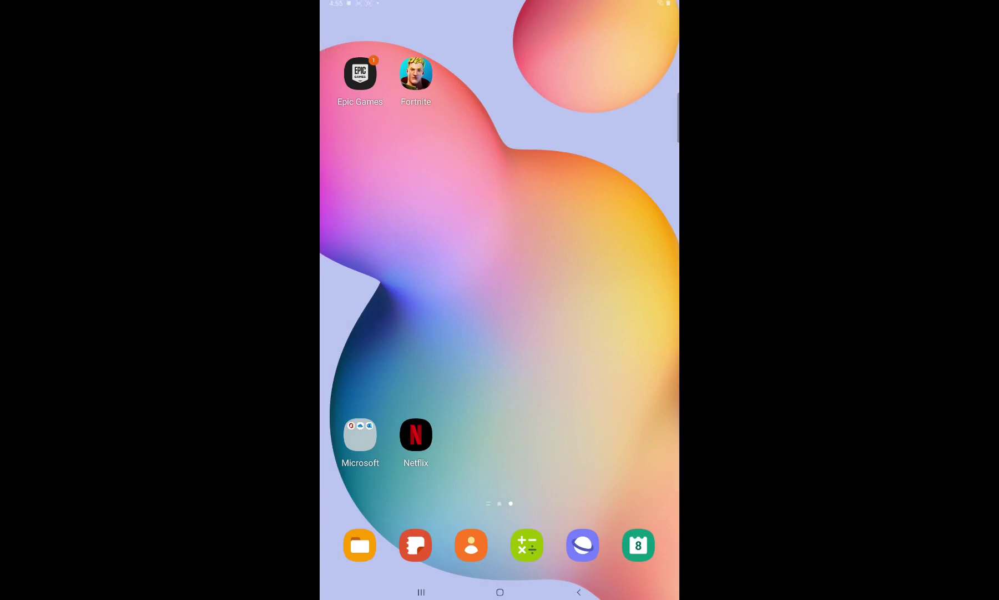